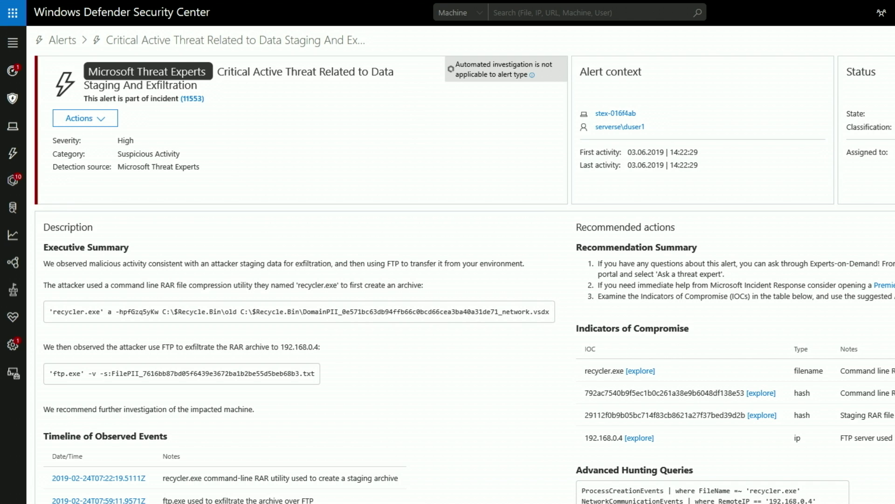
scroll(448, 280, down, 1)
scroll(448, 279, down, 5)
scroll(448, 280, down, 2)
scroll(447, 281, down, 1)
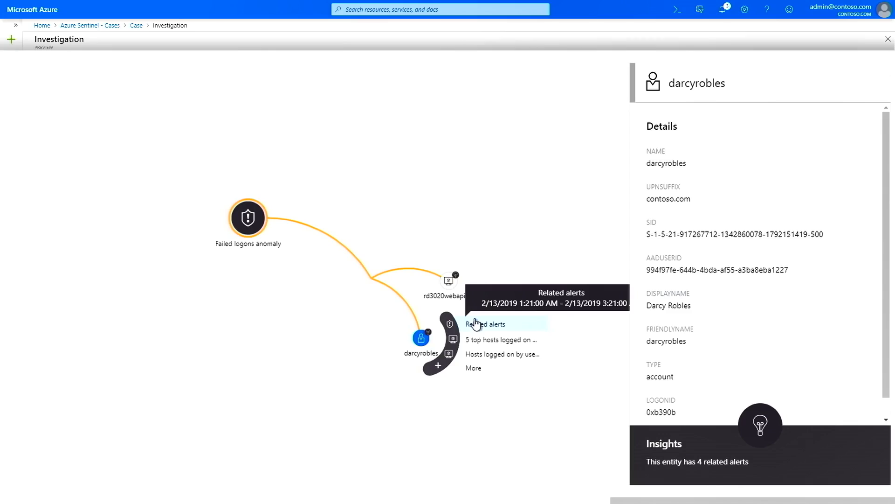
Add the account entity's related alerts to the Sentinel investigation graph
click(475, 324)
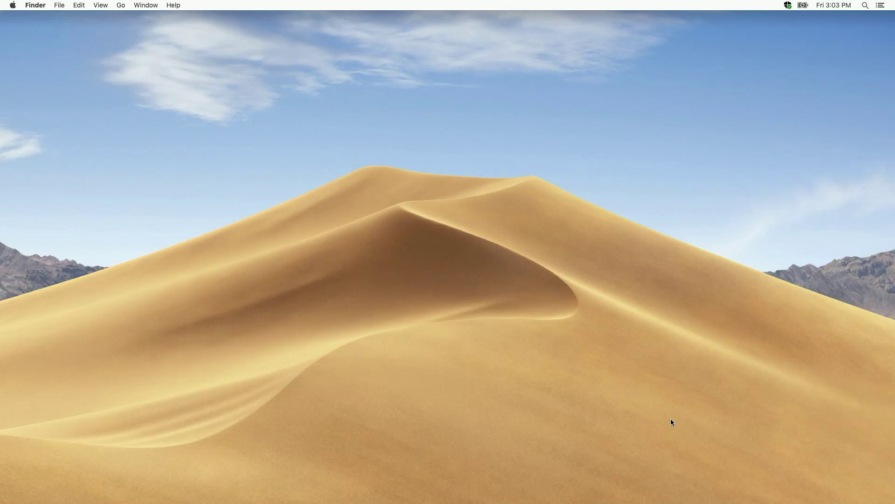
Attempt to open Transmission-2.90.dmg from Downloads in a new Finder window; access is denied and Defender flags threats
key(super+n)
click(297, 181)
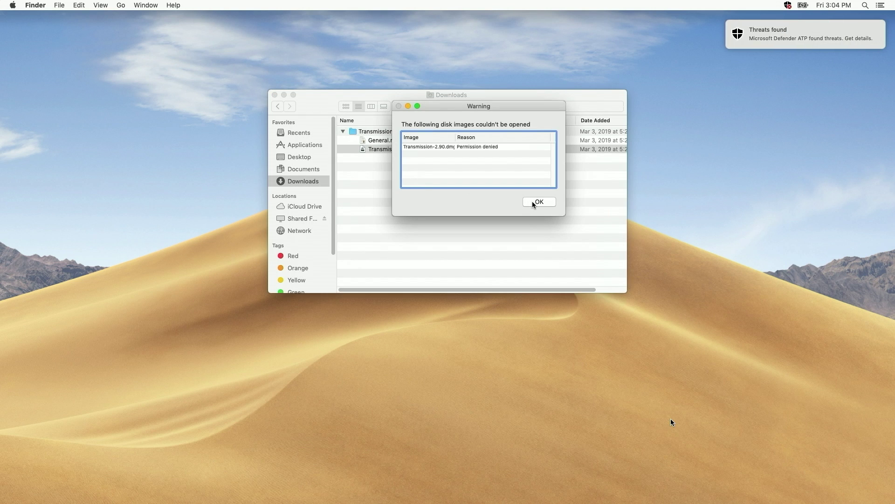
click(535, 202)
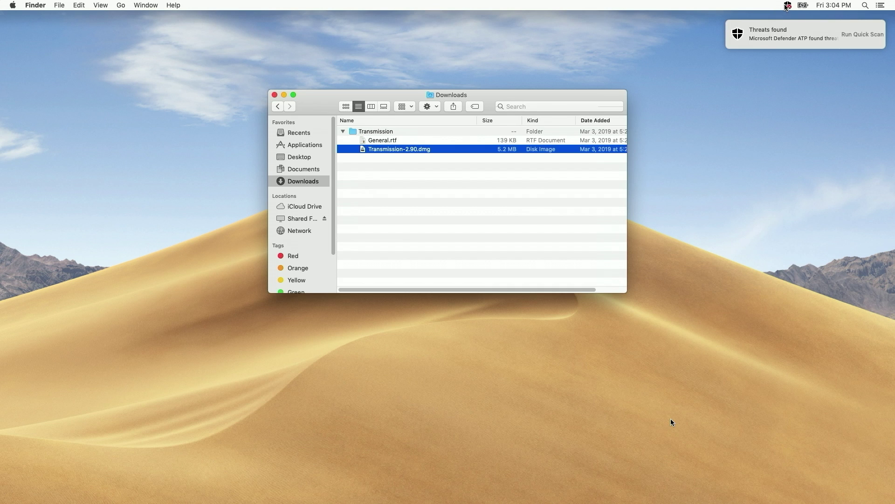
click(757, 54)
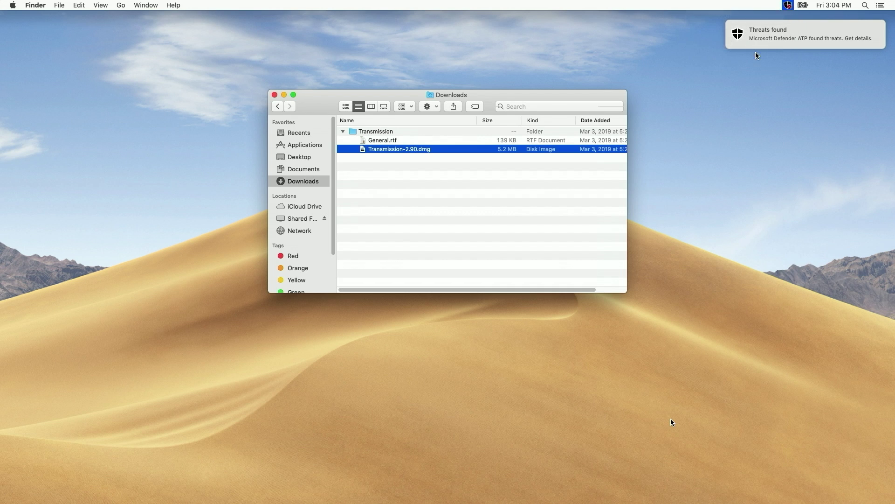
Quarantine the Trojan.MAC.KeRangerRansom.A threat from Defender's threats-found details
click(756, 53)
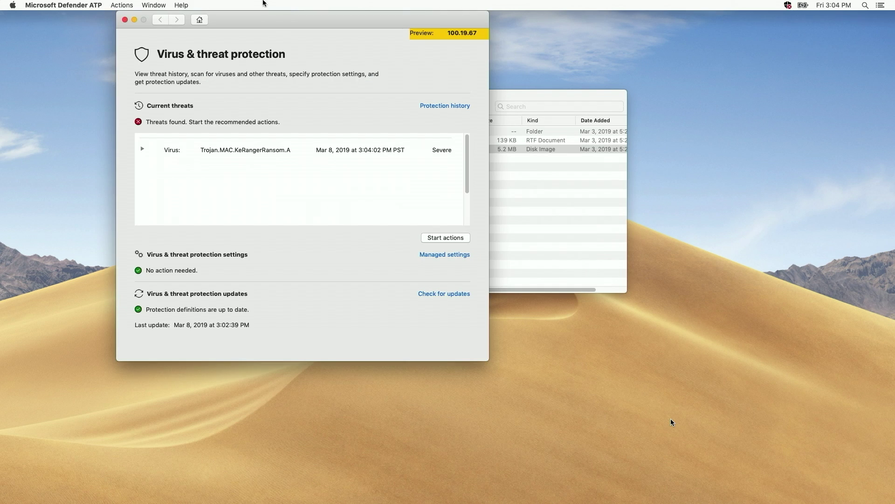
drag(278, 20, 355, 93)
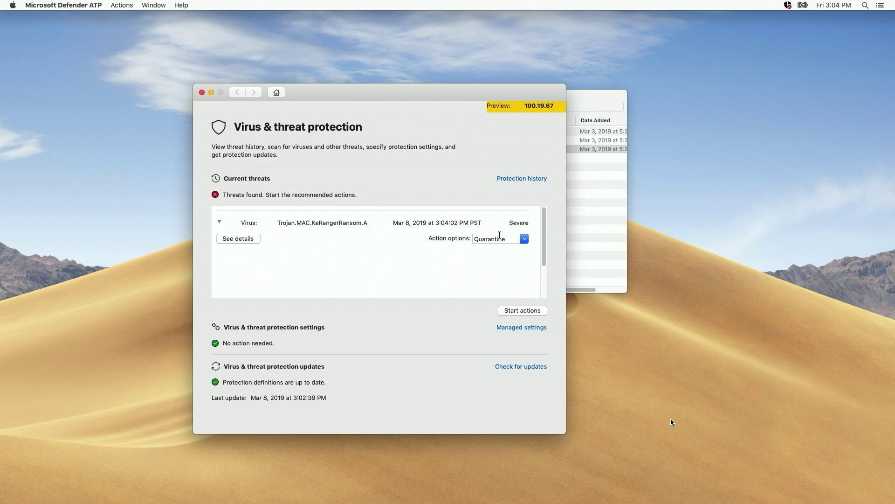
click(517, 311)
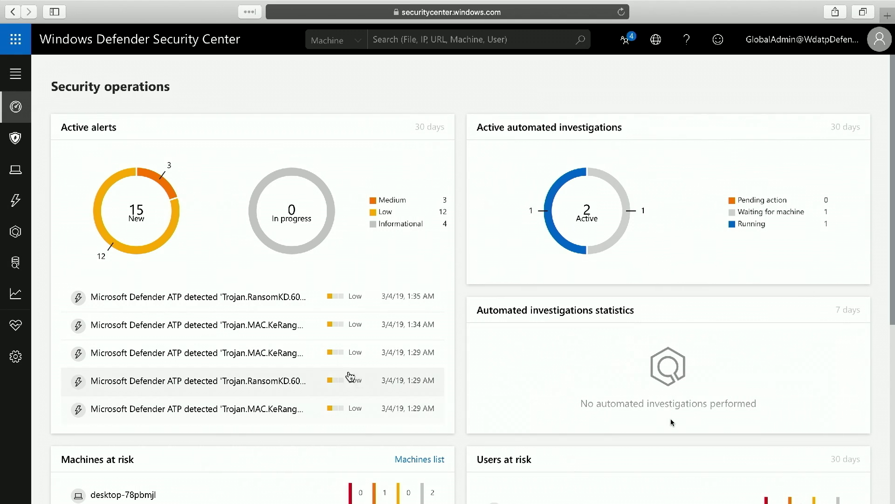
From the 1:34 AM KeRangerRansom alert's artifact timeline, open the Transmission-2.90.dmg SHA1 file page
click(273, 326)
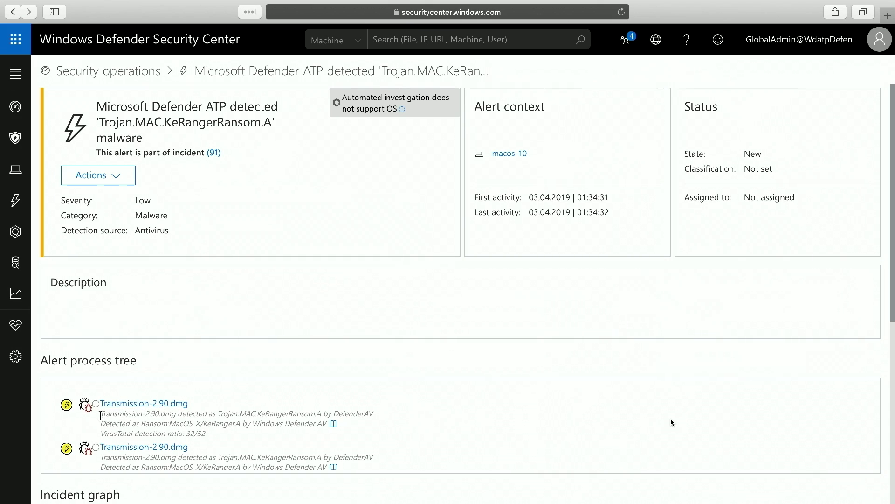
scroll(220, 438, down, 3)
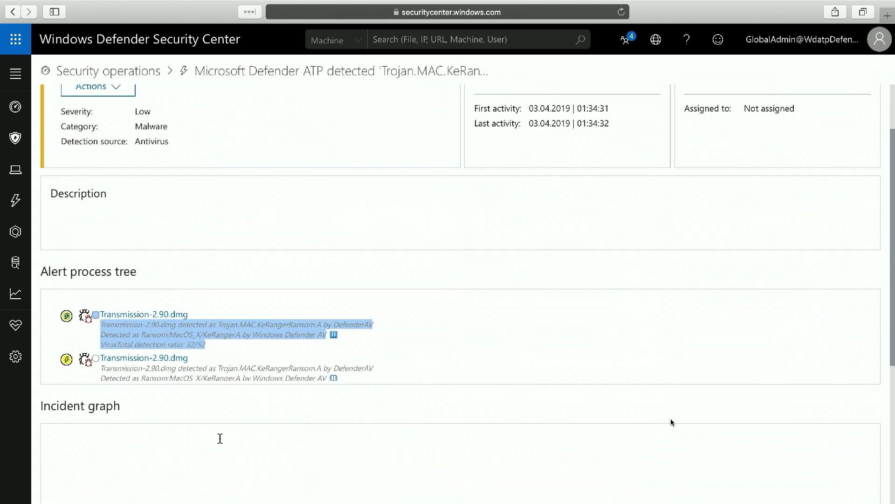
scroll(220, 438, down, 1)
scroll(220, 441, down, 4)
scroll(220, 442, down, 5)
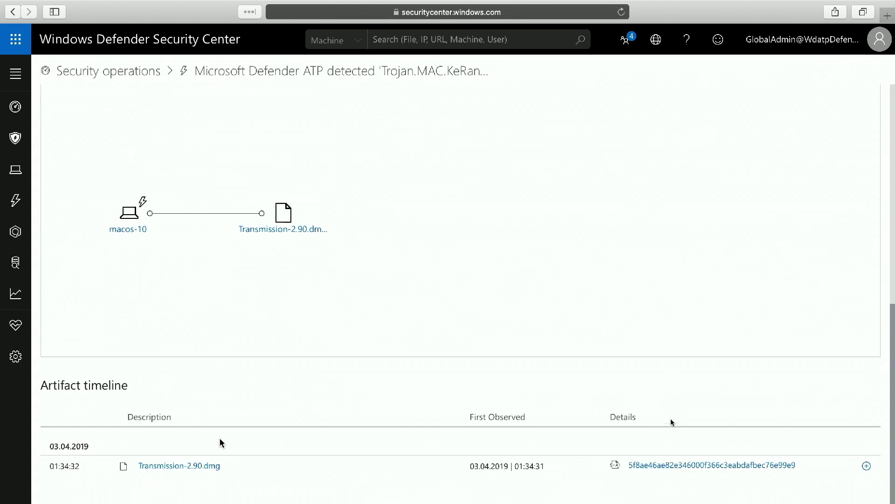
click(648, 460)
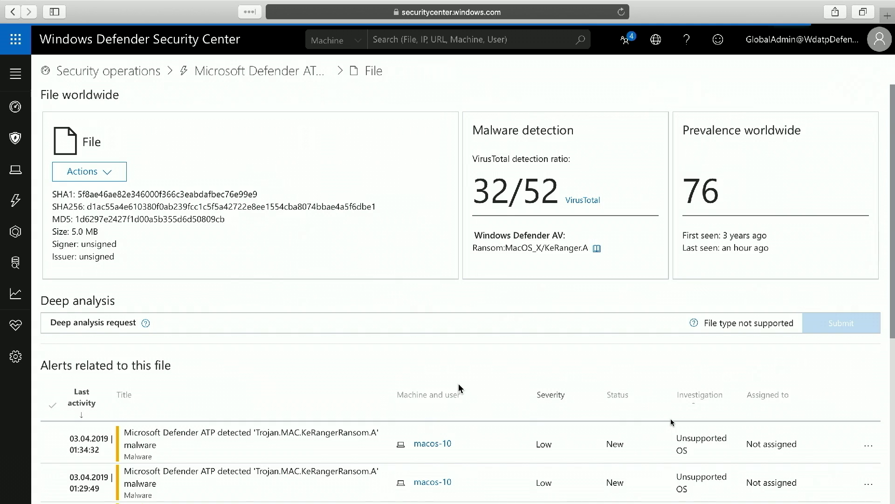
scroll(459, 388, down, 1)
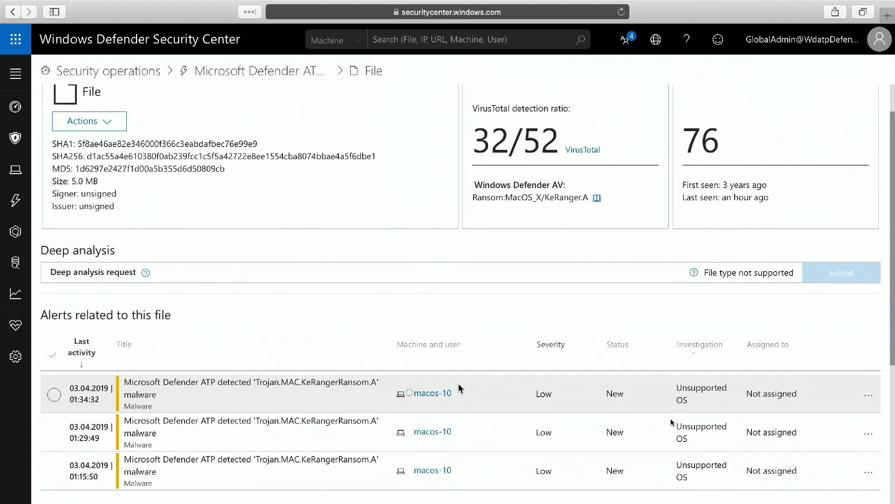
scroll(458, 387, down, 3)
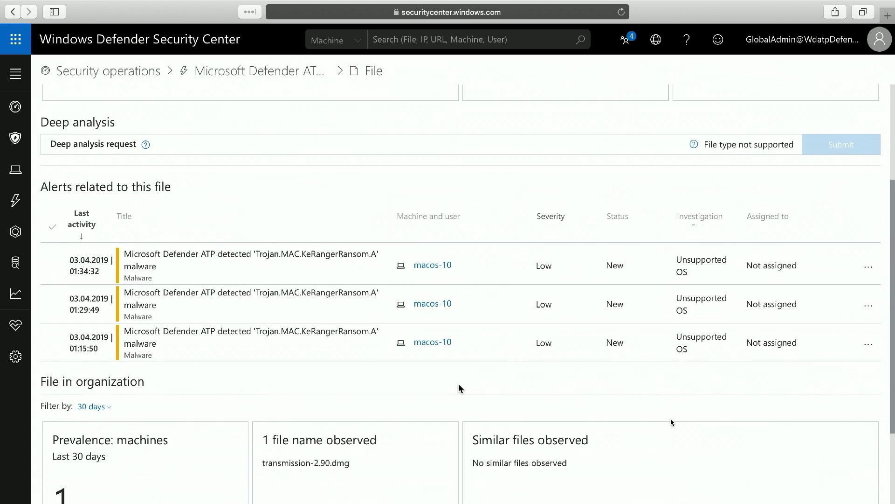
scroll(460, 387, down, 3)
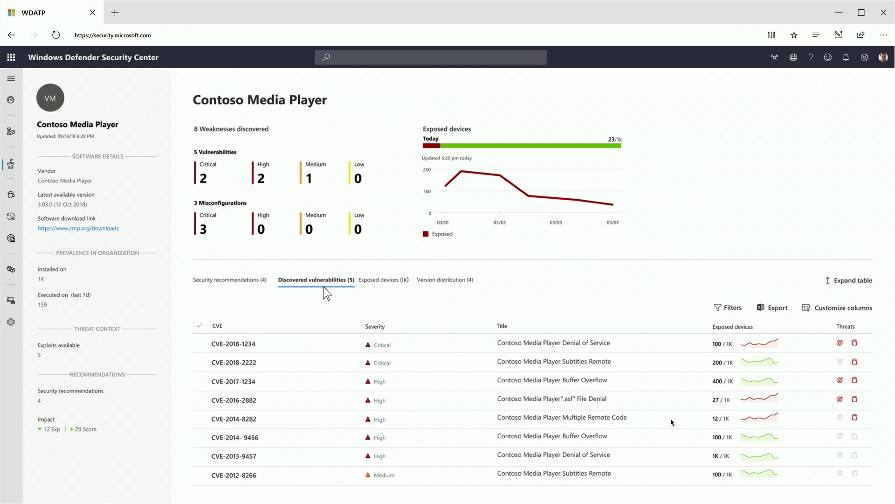
List devices exposed through Contoso Media Player and view the first device's details flyout
click(370, 283)
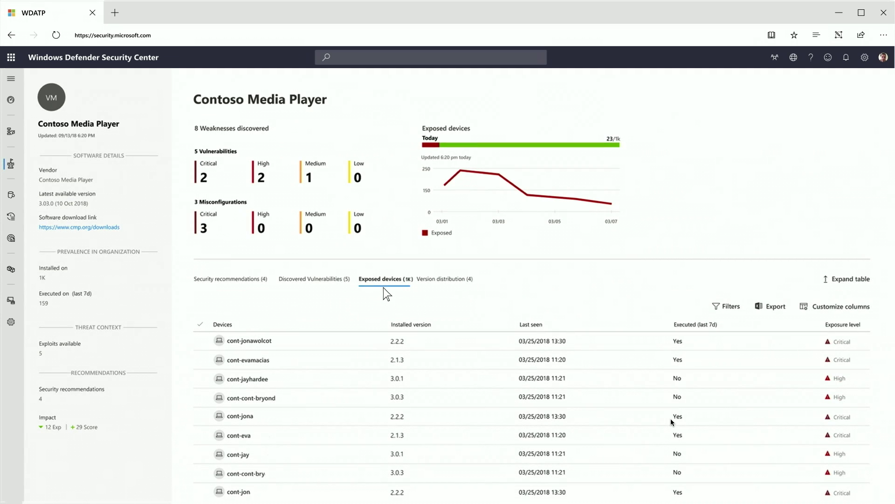
click(274, 344)
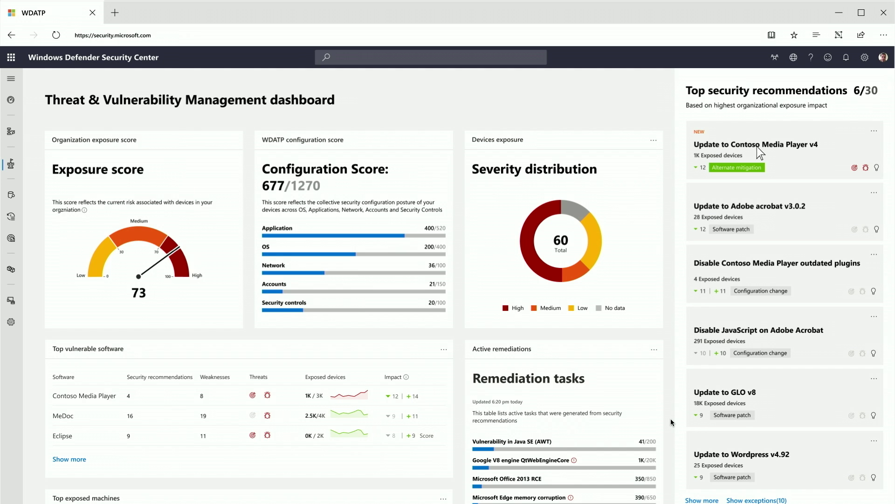
Open the 'Update to Contoso Media Player v4' security recommendation affecting 1000 exposed devices
click(758, 146)
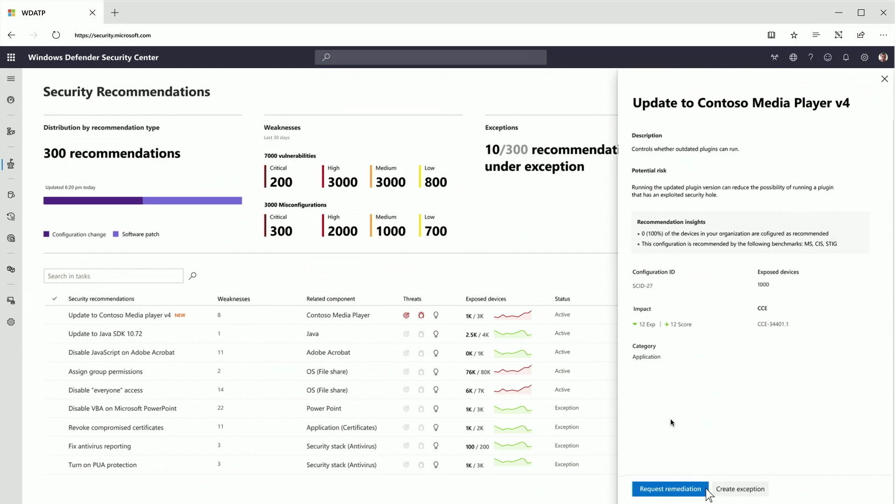